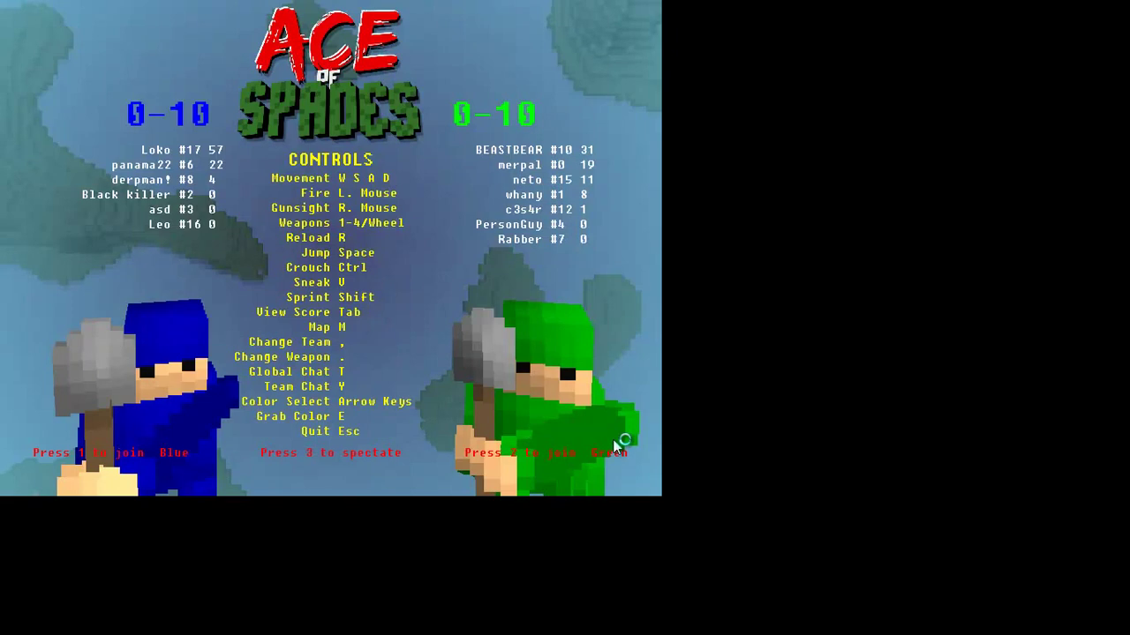
Join the Blue team and select the SMG to spawn into the match.
key("1")
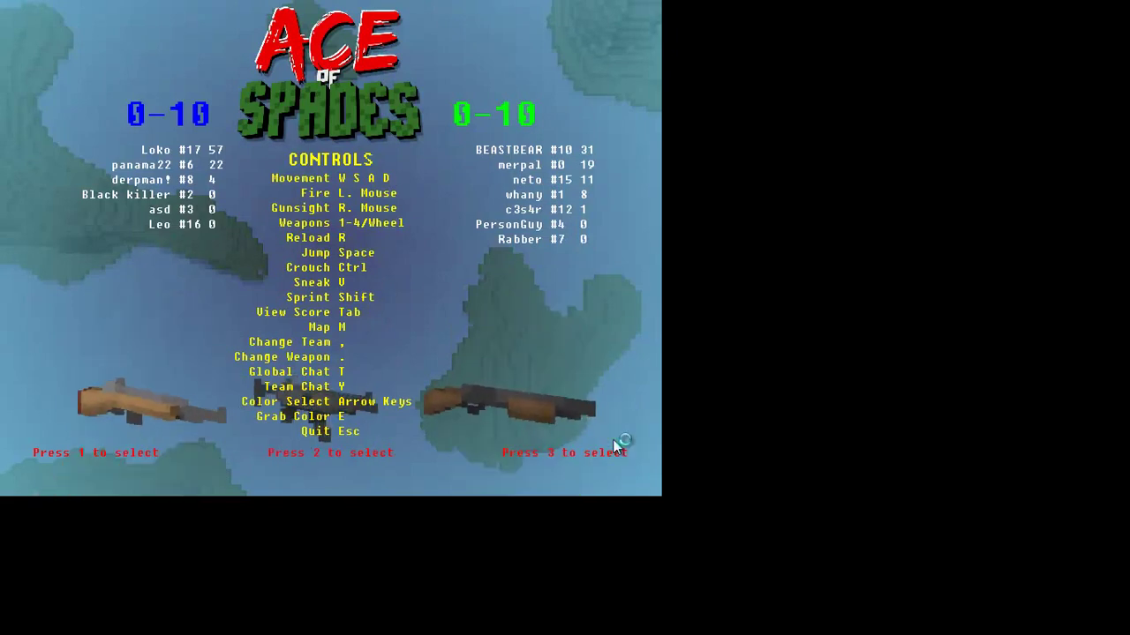
key("2")
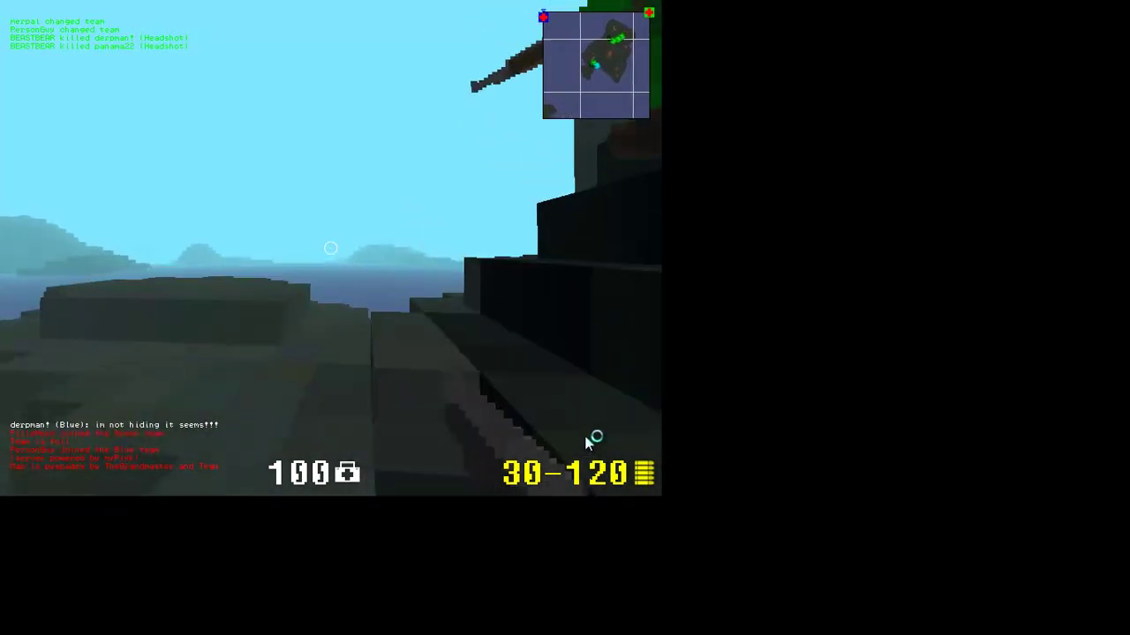
Fire repeated shots at Green team enemies across the water toward the islands.
left_click(697, 375)
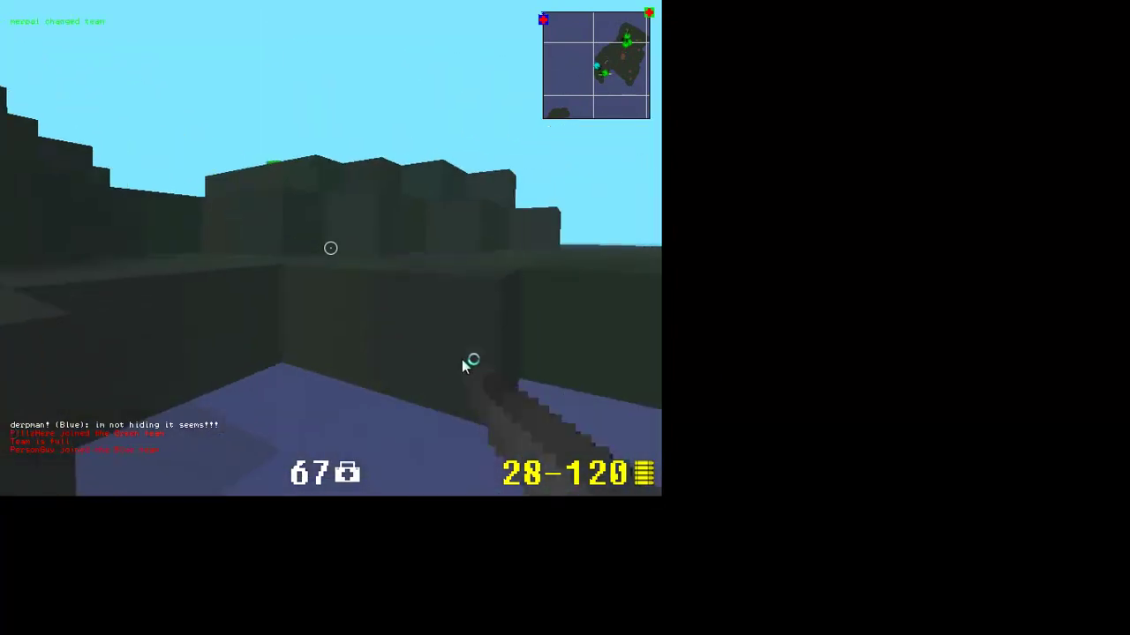
mouse_move(416, 295)
left_mouse_down()
mouse_move(417, 337)
mouse_move(371, 407)
mouse_move(407, 429)
left_mouse_up()
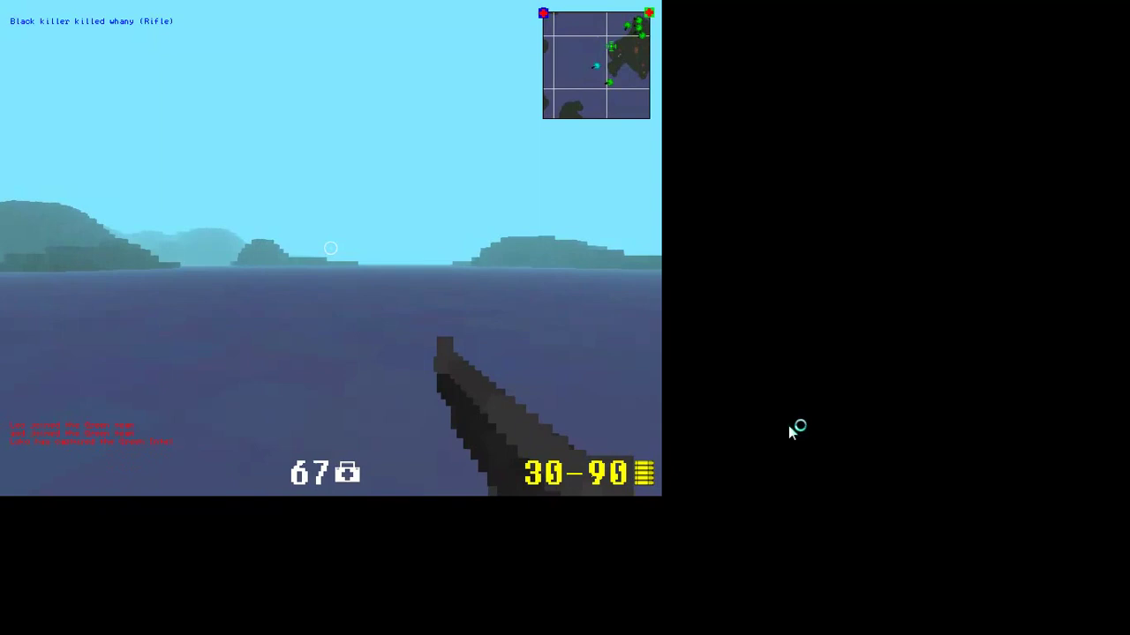
left_click(39, 392)
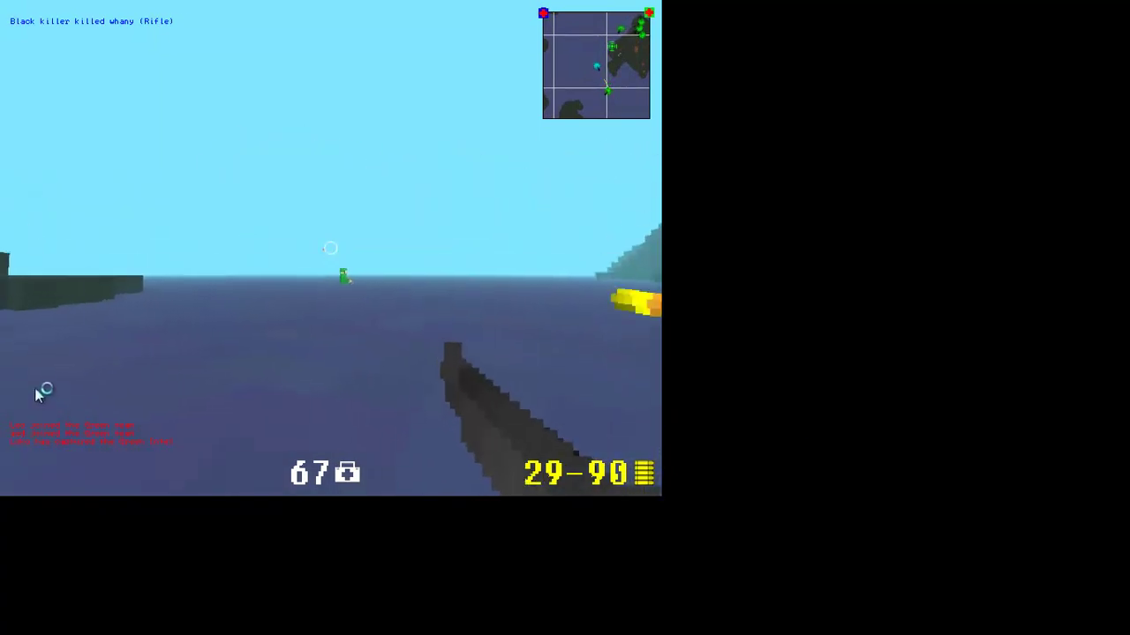
left_click(50, 420)
left_click(88, 403)
left_click(97, 406)
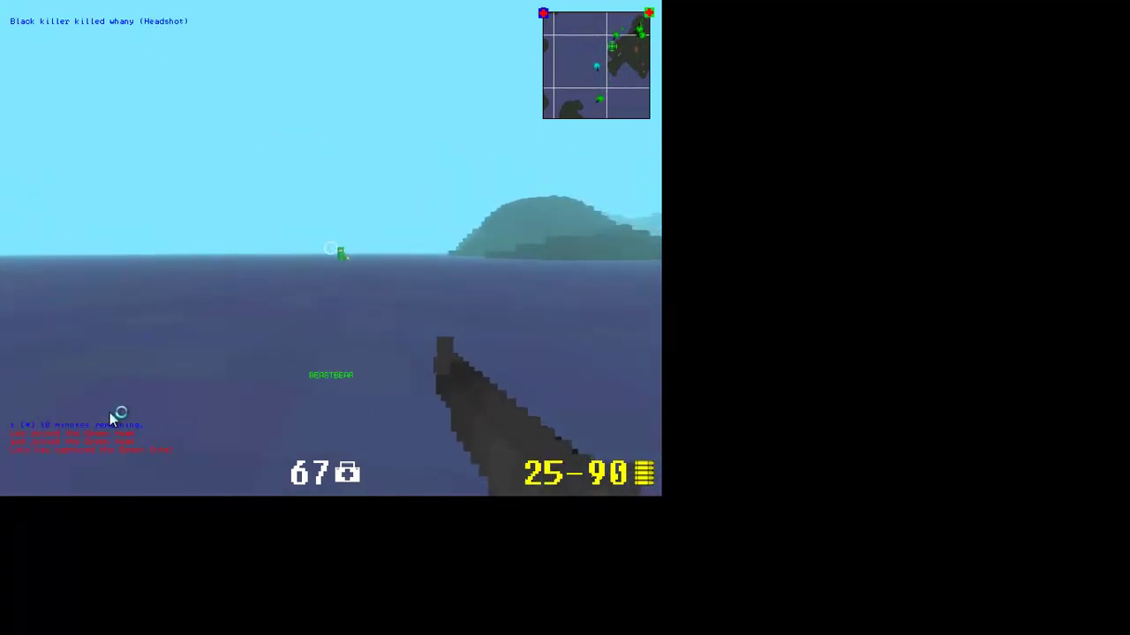
left_click(141, 424)
left_click(173, 439)
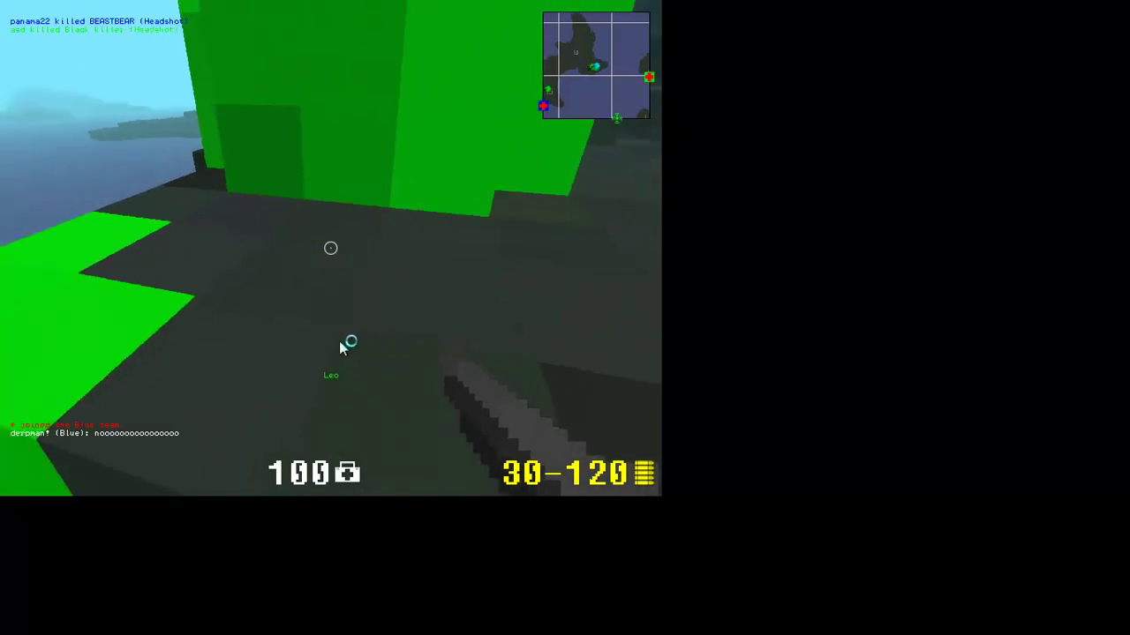
Switch to the spade and dig into the dirt wall and ground.
key("2")
key("1")
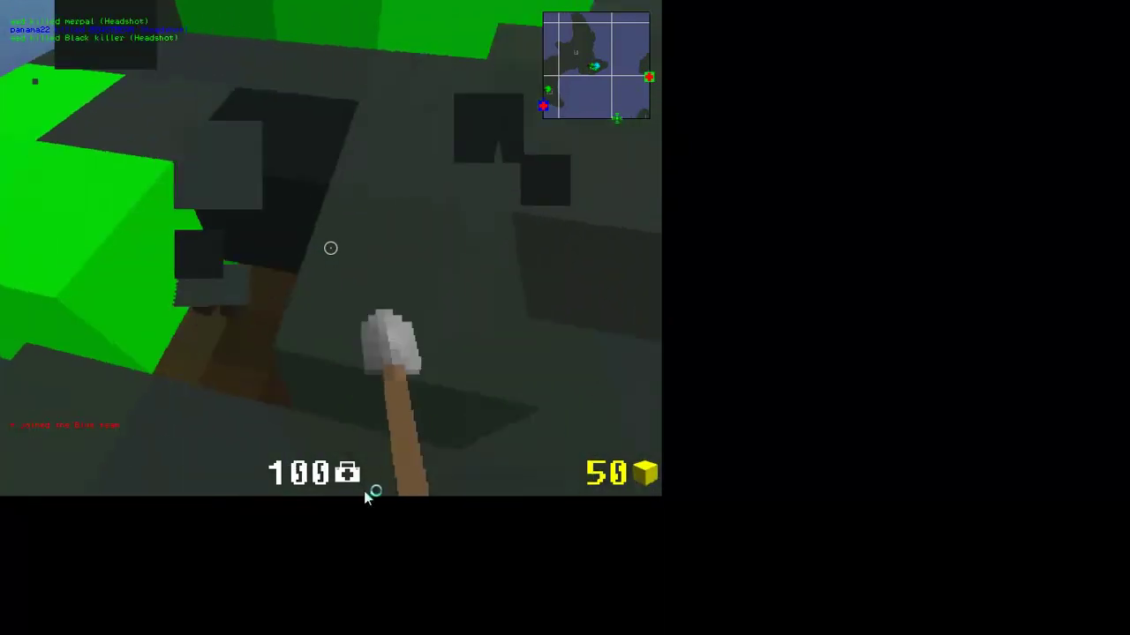
left_click(330, 248)
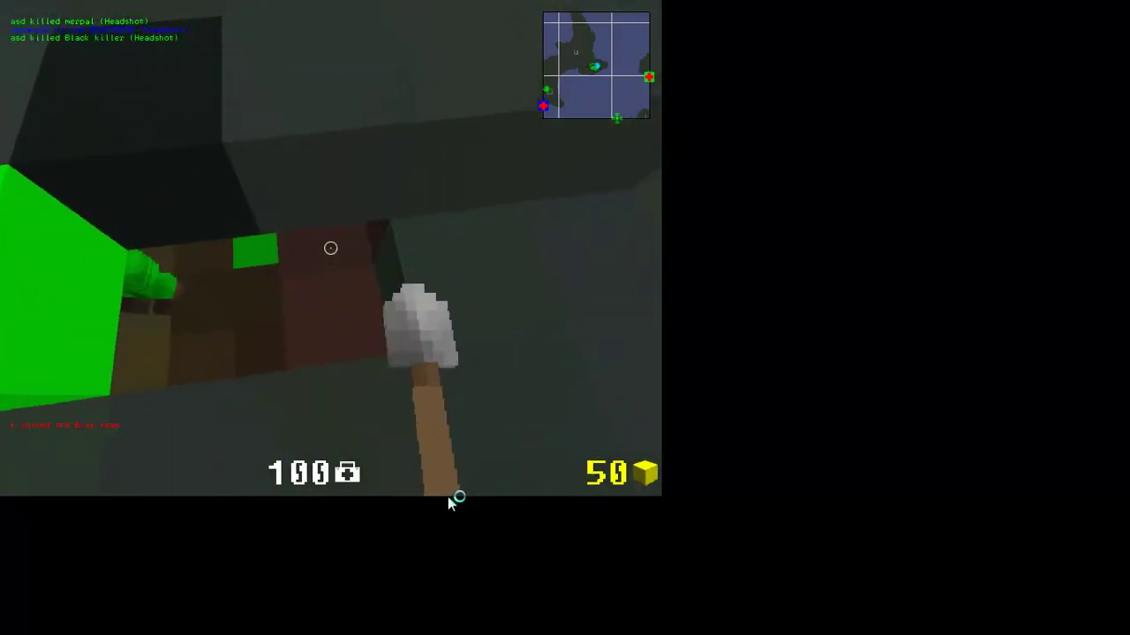
left_click(330, 248)
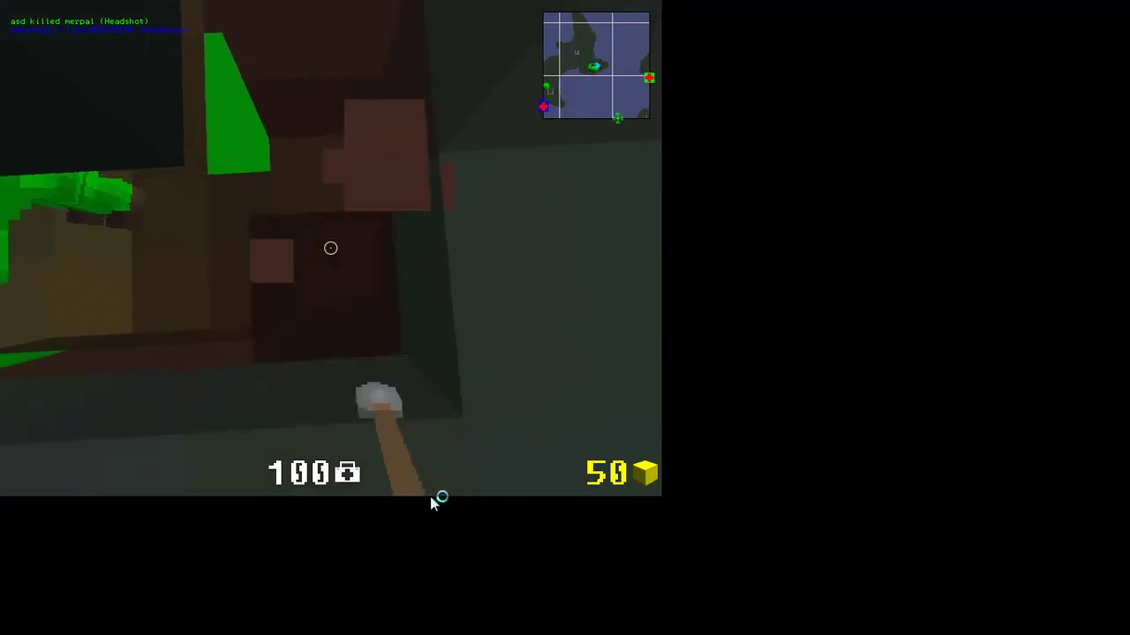
left_click(330, 247)
left_click(330, 248)
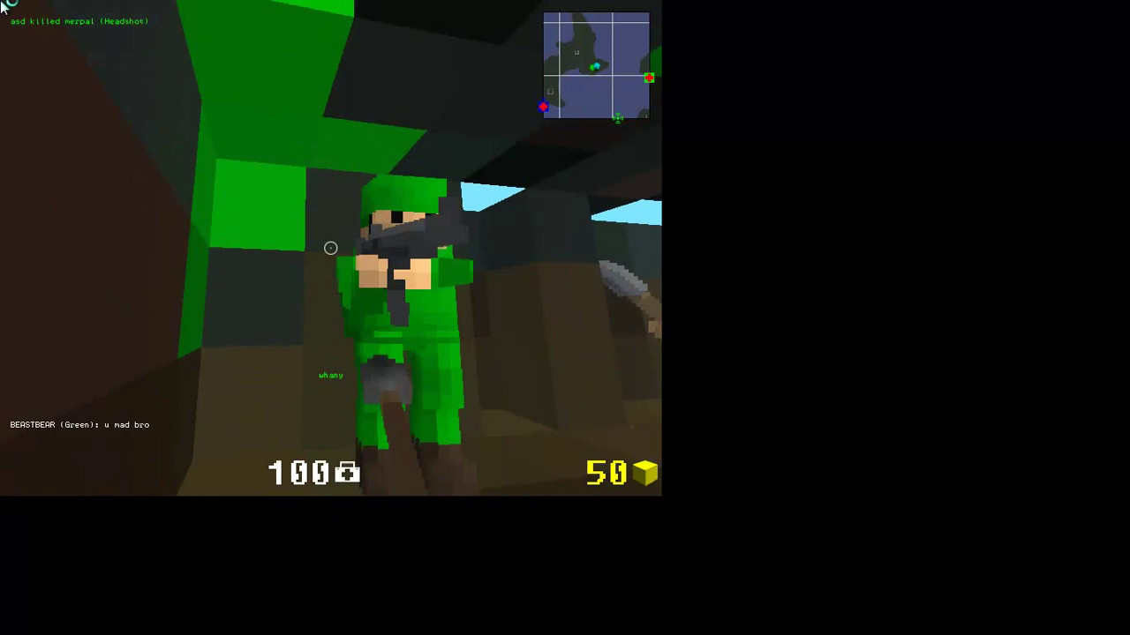
Turn toward the green block and dig out the dirt blocks around it.
left_click_drag(330, 248, 330, 248)
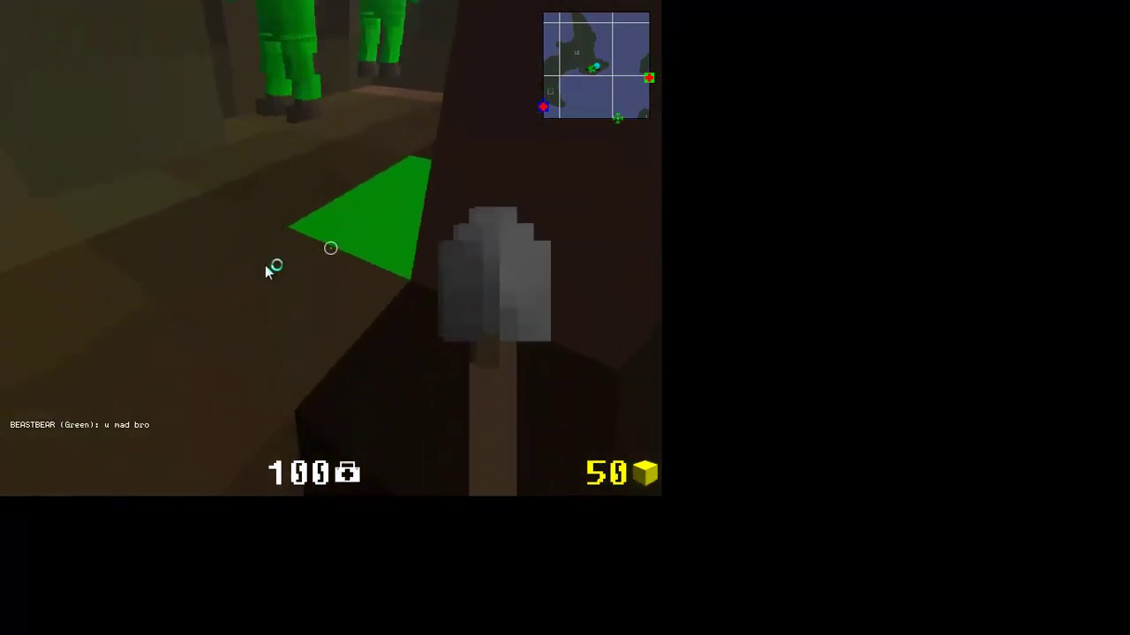
left_click_drag(321, 177, 55, 487)
left_click_drag(330, 248, 330, 248)
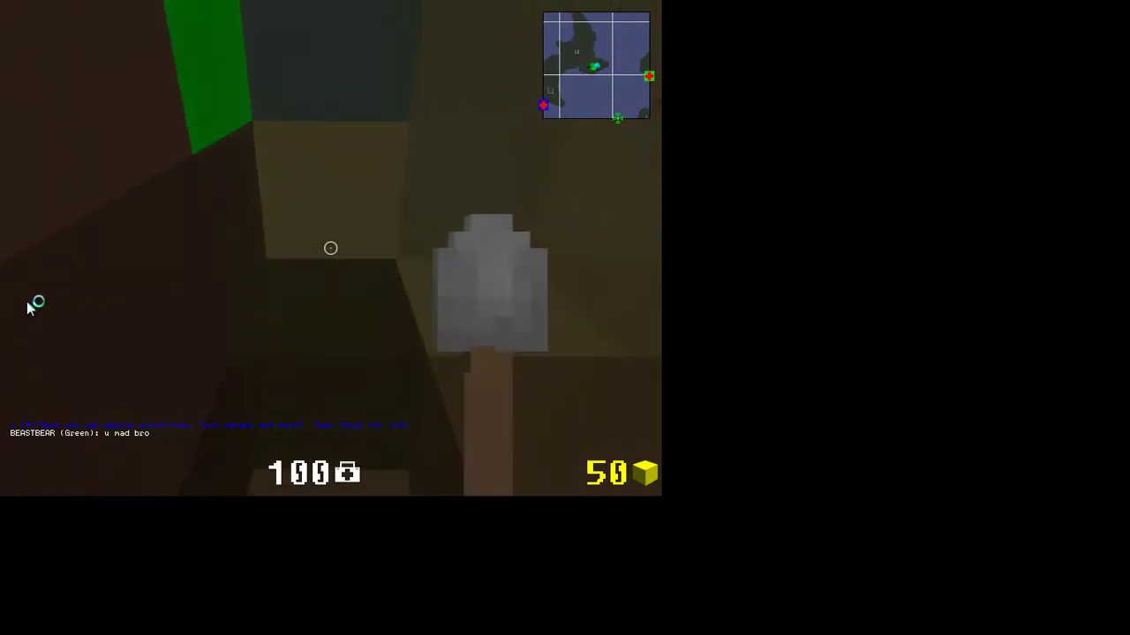
mouse_move(30, 305)
left_mouse_down()
mouse_move(261, 454)
mouse_move(370, 491)
mouse_move(256, 499)
mouse_move(314, 503)
mouse_move(529, 219)
mouse_move(562, 143)
mouse_move(679, 80)
mouse_move(657, 4)
mouse_move(670, 163)
mouse_move(628, 220)
left_mouse_up()
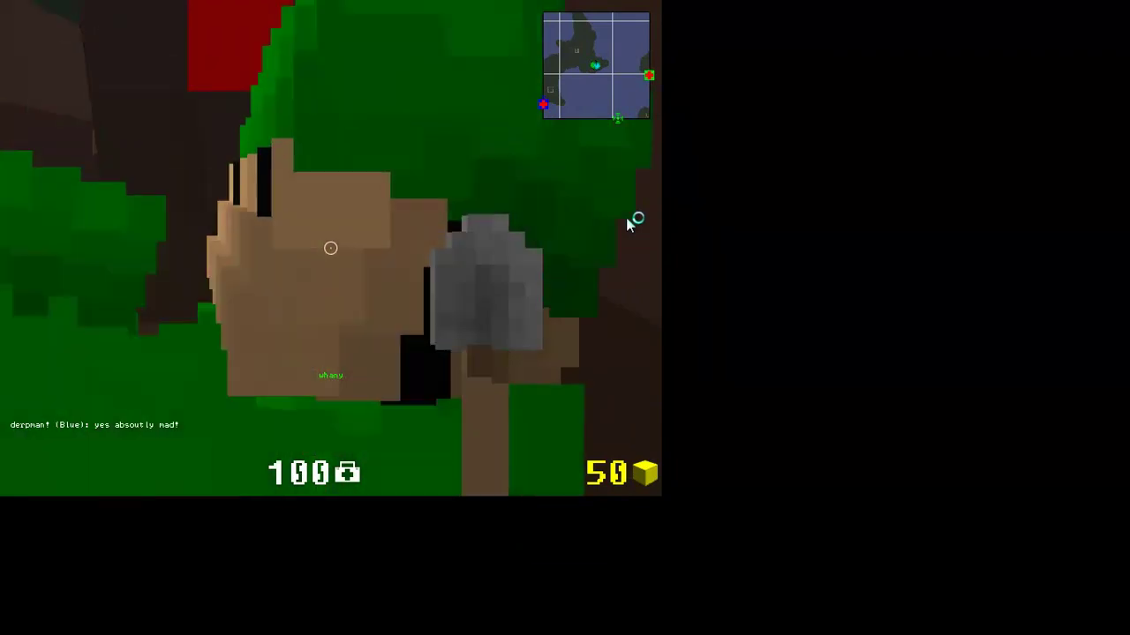
mouse_move(625, 217)
left_mouse_down()
mouse_move(445, 274)
mouse_move(404, 398)
left_mouse_up()
left_click(408, 397)
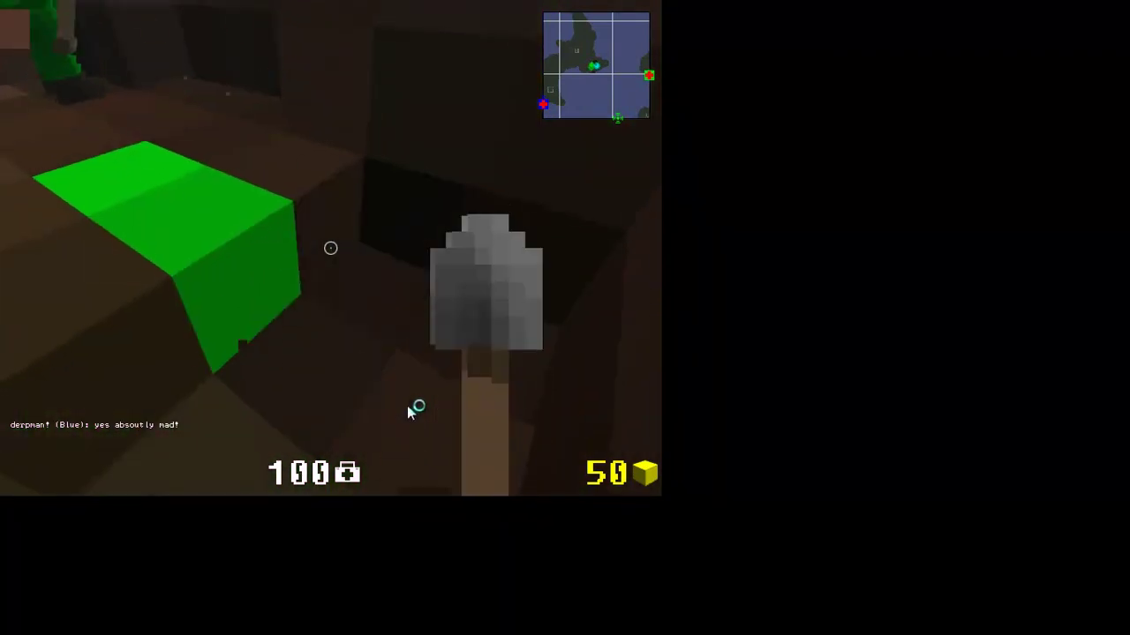
mouse_move(338, 416)
left_mouse_down()
mouse_move(216, 483)
mouse_move(181, 432)
mouse_move(7, 501)
mouse_move(176, 500)
mouse_move(276, 426)
mouse_move(2, 232)
mouse_move(111, 316)
mouse_move(108, 5)
mouse_move(442, 207)
left_mouse_up()
left_click(171, 434)
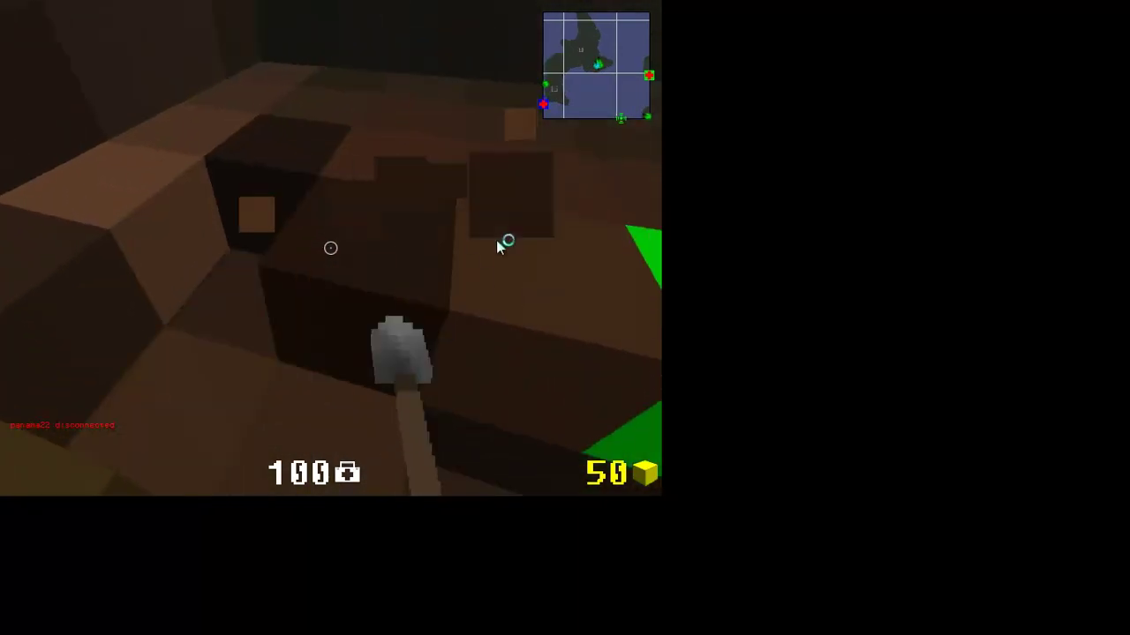
Dig out a dirt block in the tunnel on the way to the shore.
left_click(330, 248)
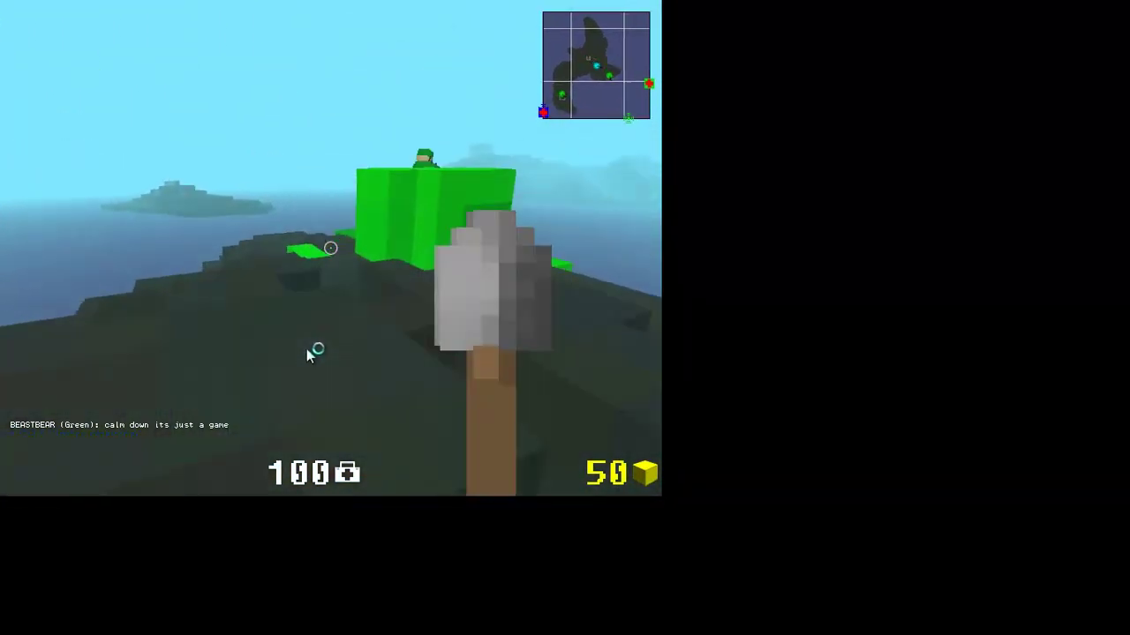
Open team chat before heading down to the water.
key("y")
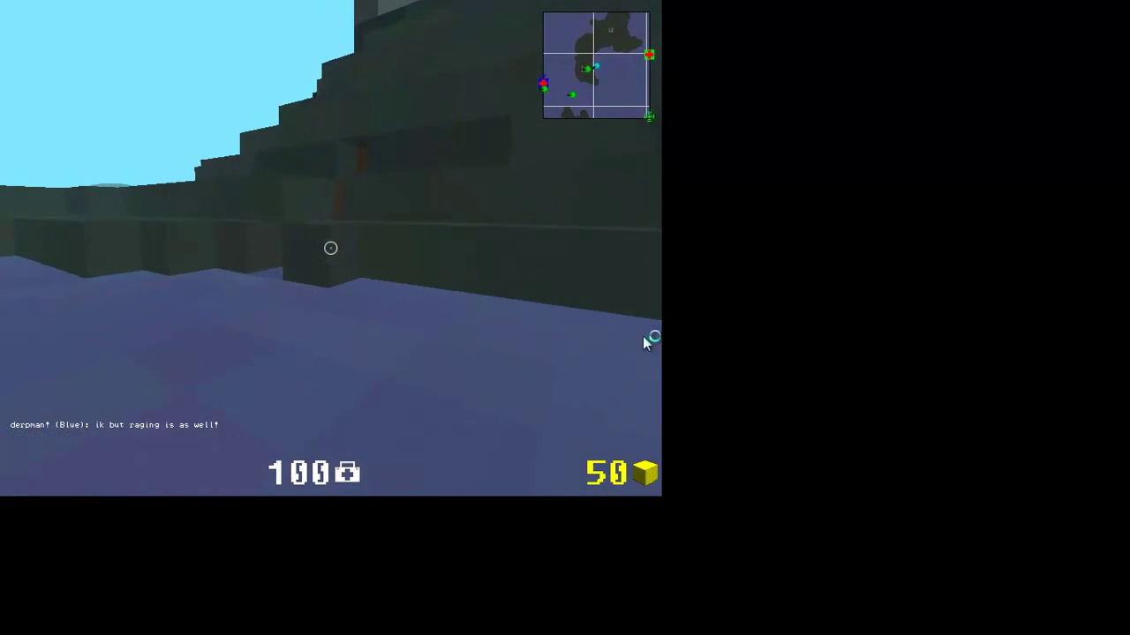
Equip the spade and open team chat while moving through the tunnel.
key("1")
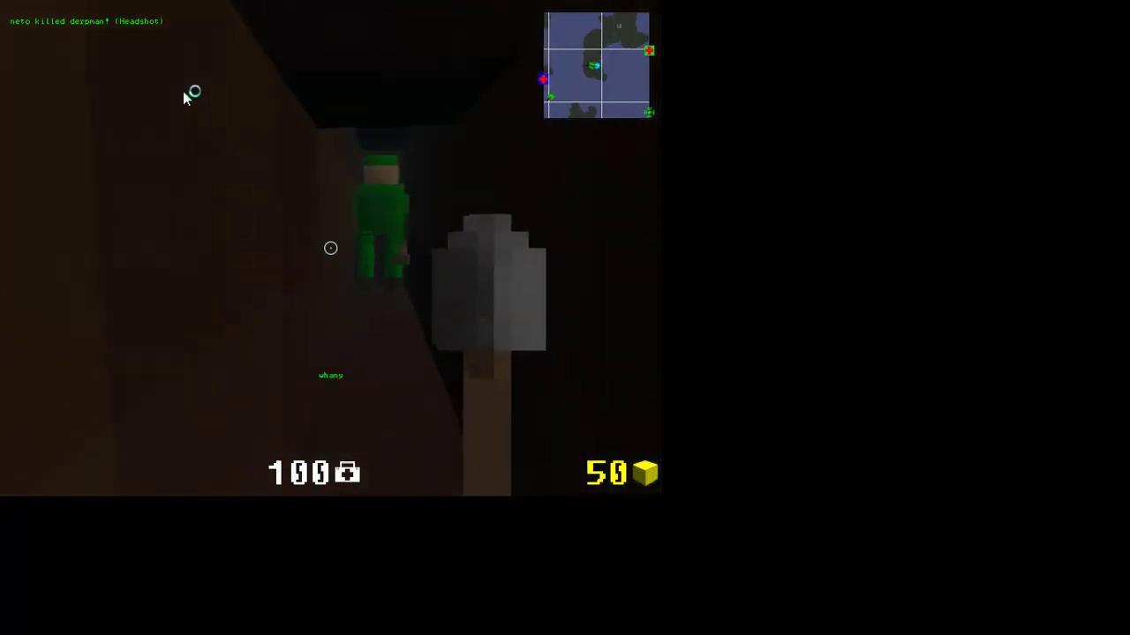
key("y")
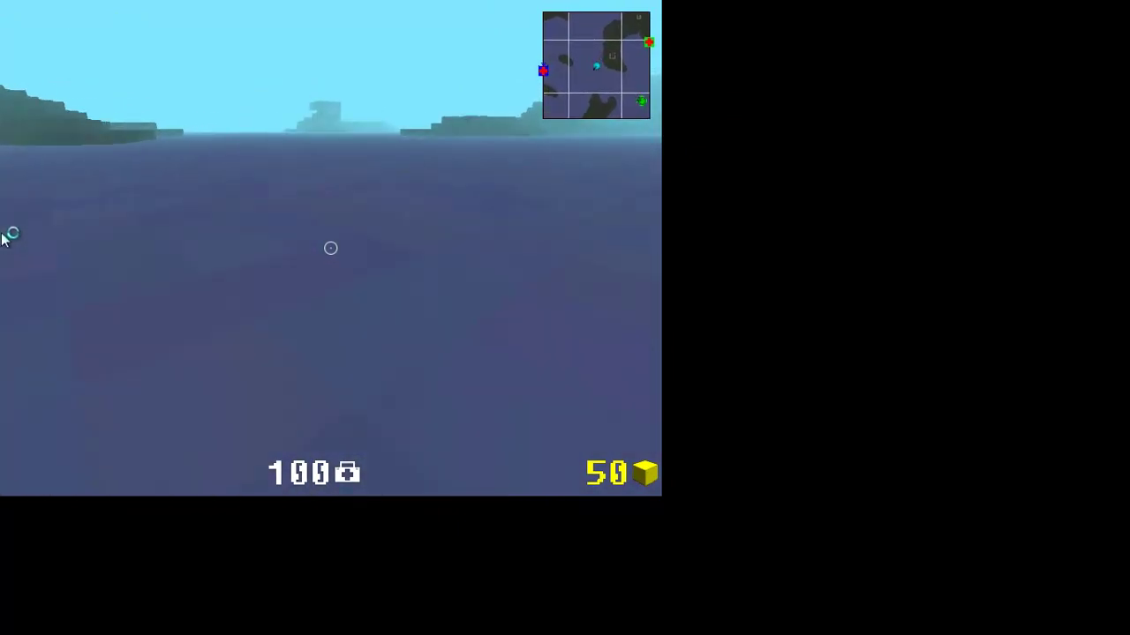
Switch to the gun and fire a shot at the distant fog-covered tower.
key("3")
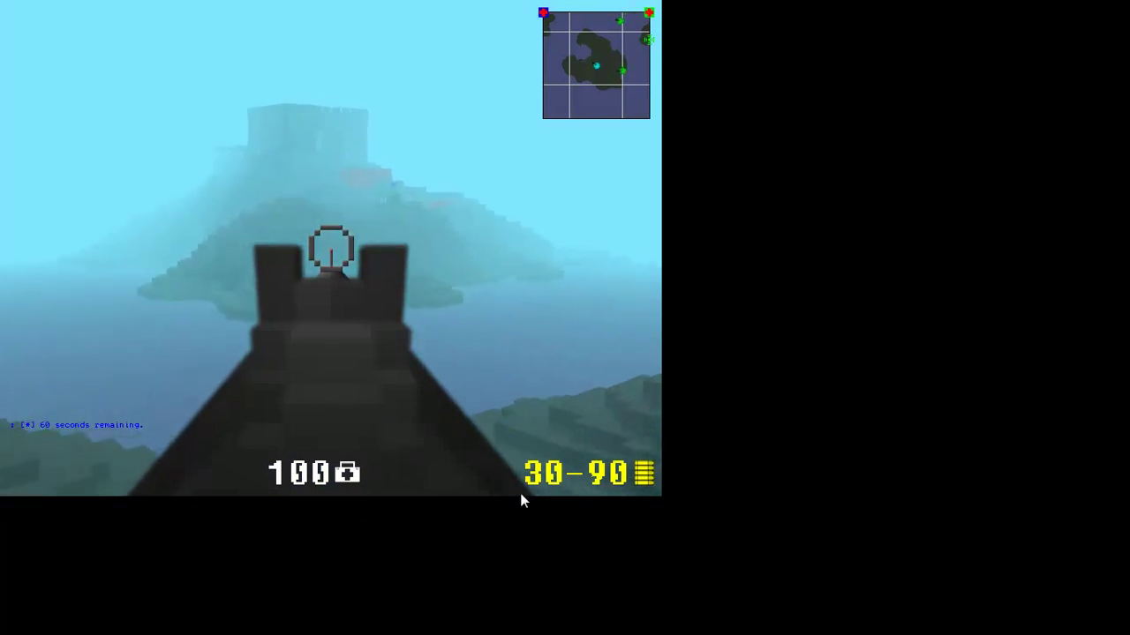
left_click(588, 447)
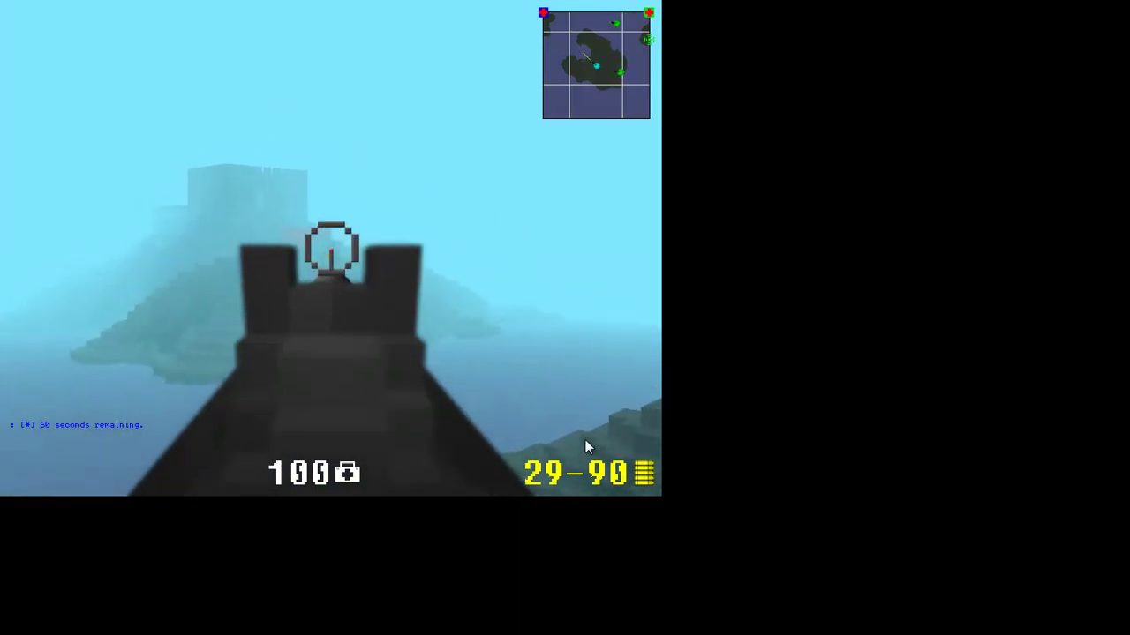
Fire a burst while turning the view during the fight.
mouse_move(588, 446)
left_mouse_down()
mouse_move(590, 494)
mouse_move(553, 503)
left_mouse_up()
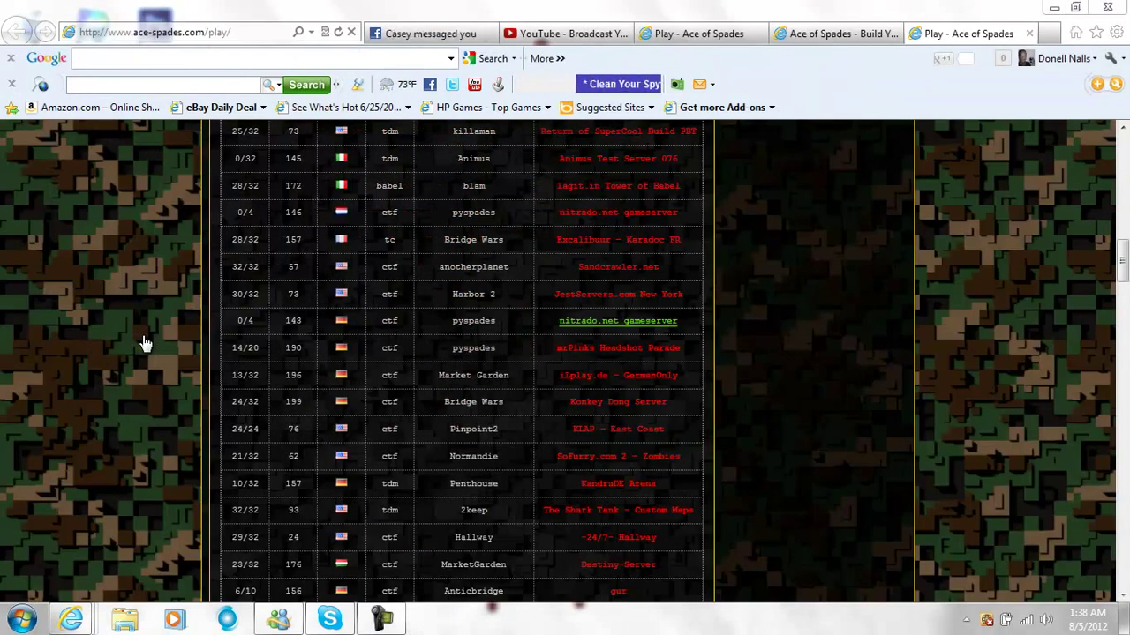
Bring up the CamStudio recorder controls, then show the desktop.
left_click(383, 617)
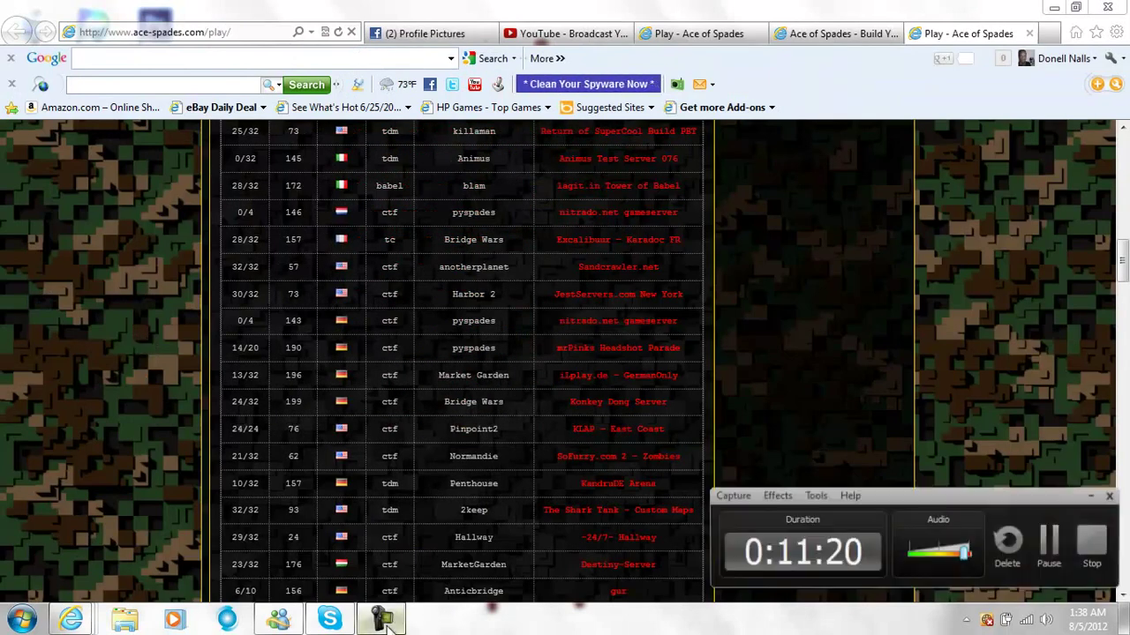
left_click(1125, 618)
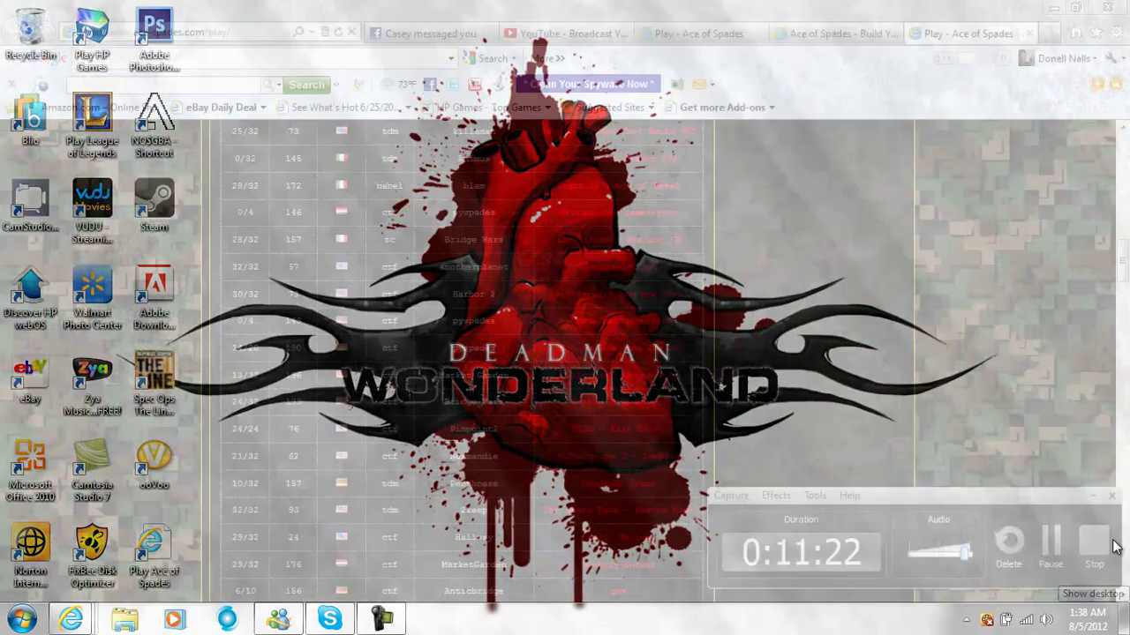